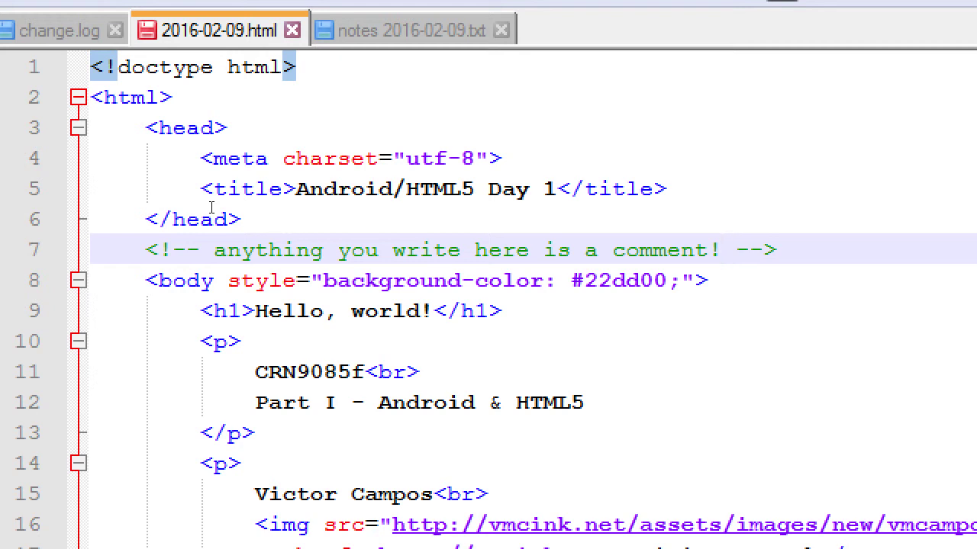
# Save 2016-02-09.html in Notepad++ and bring the 2016-02 1ADT I (9085F) folder window to the front
pyautogui.hotkey('ctrl', 's')
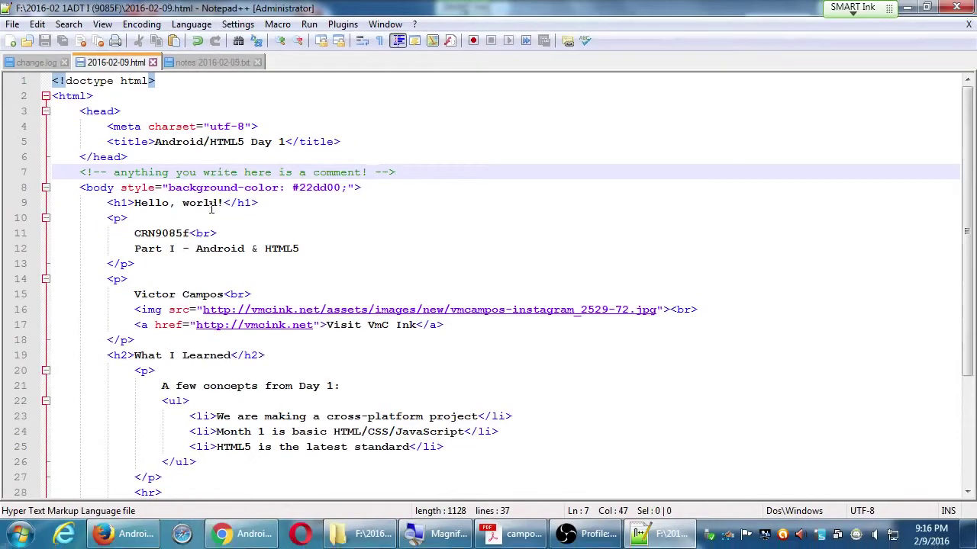
pyautogui.press('super+Right')
pyautogui.click(431, 418)
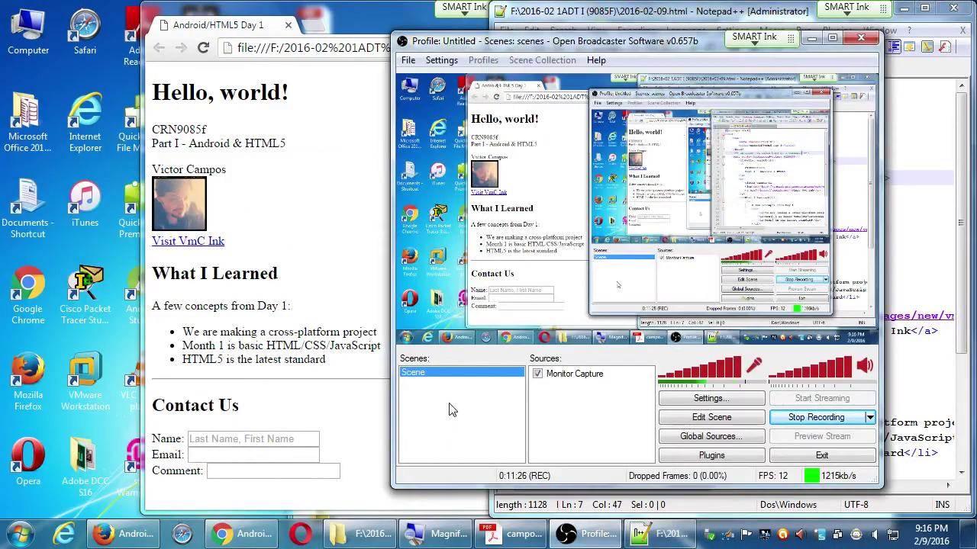
pyautogui.click(798, 16)
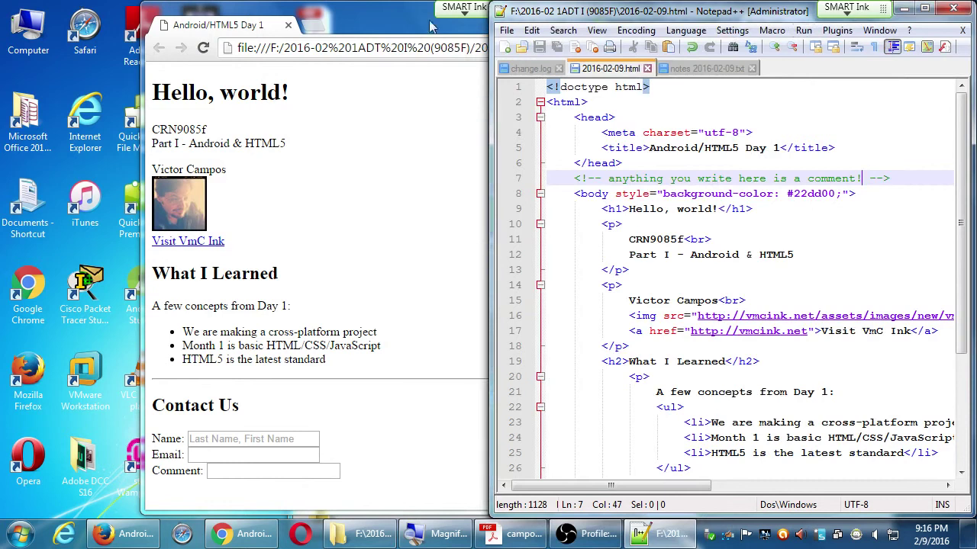
pyautogui.click(473, 11)
pyautogui.click(525, 9)
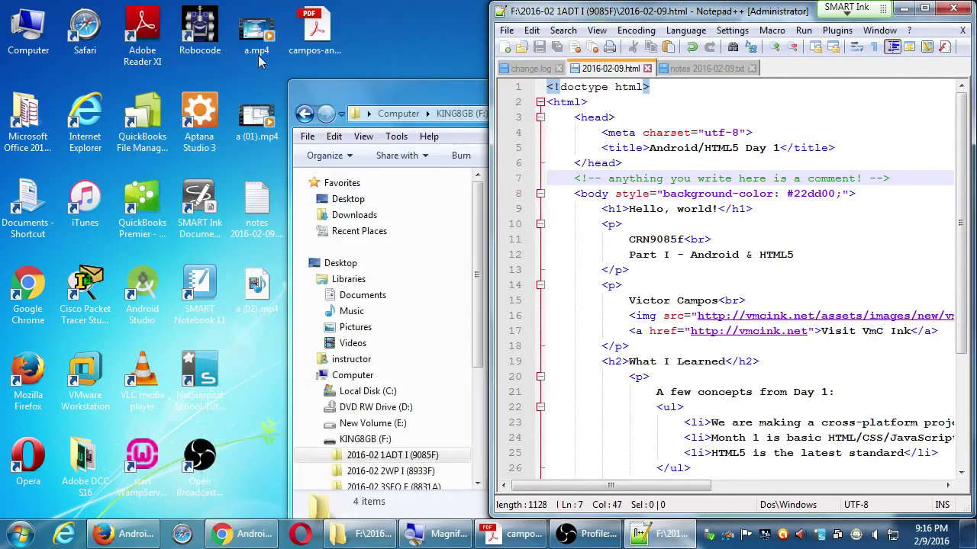
pyautogui.click(473, 239)
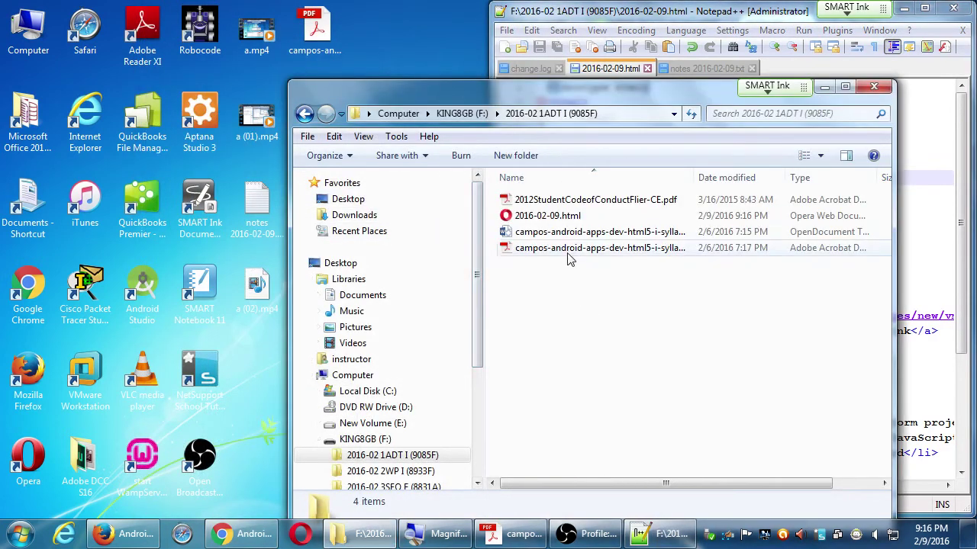
# Copy 2016-02-09.html into the instructor's Android I folder on the classroom data (Z:) drive and close that folder window
pyautogui.click(547, 217)
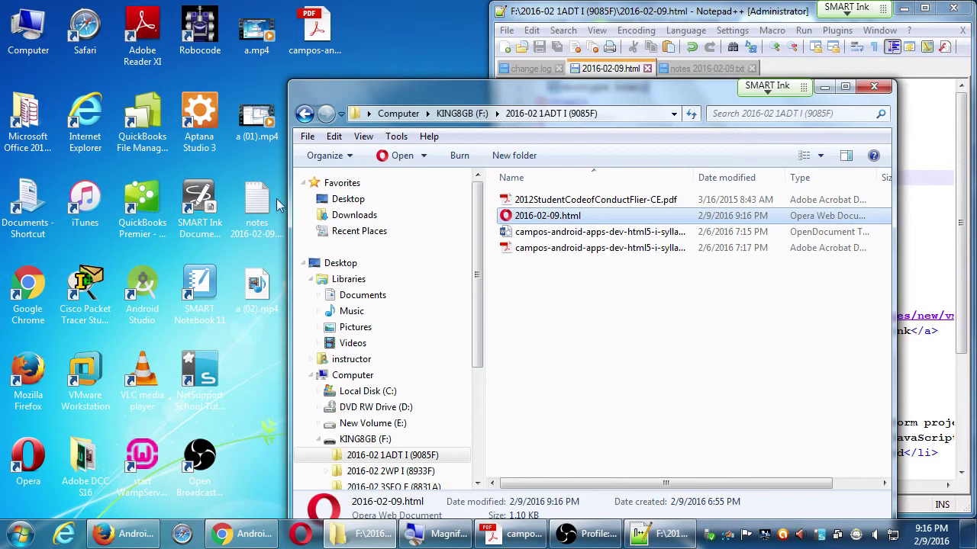
pyautogui.press('super+e')
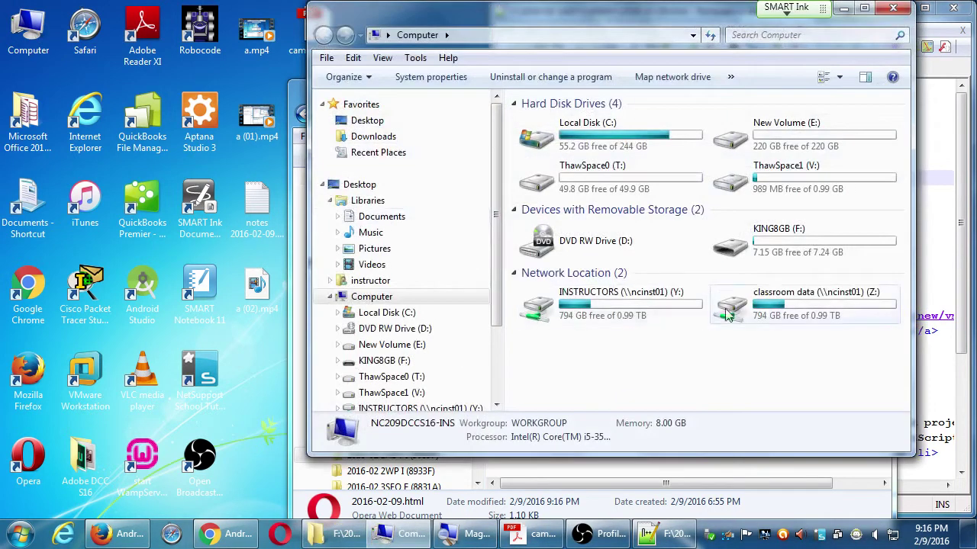
pyautogui.doubleClick(771, 297)
pyautogui.press('c')
pyautogui.doubleClick(598, 139)
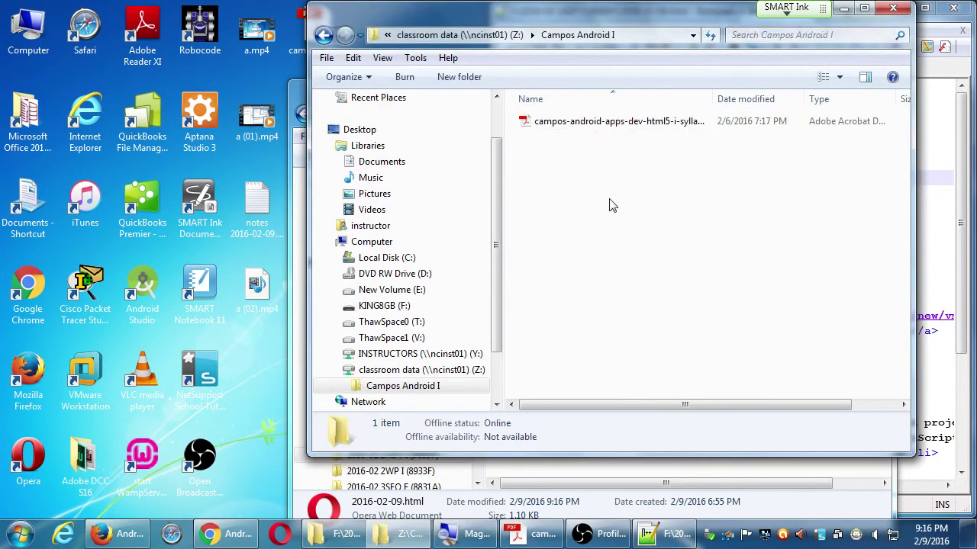
pyautogui.hotkey('ctrl', 'v')
pyautogui.click(893, 8)
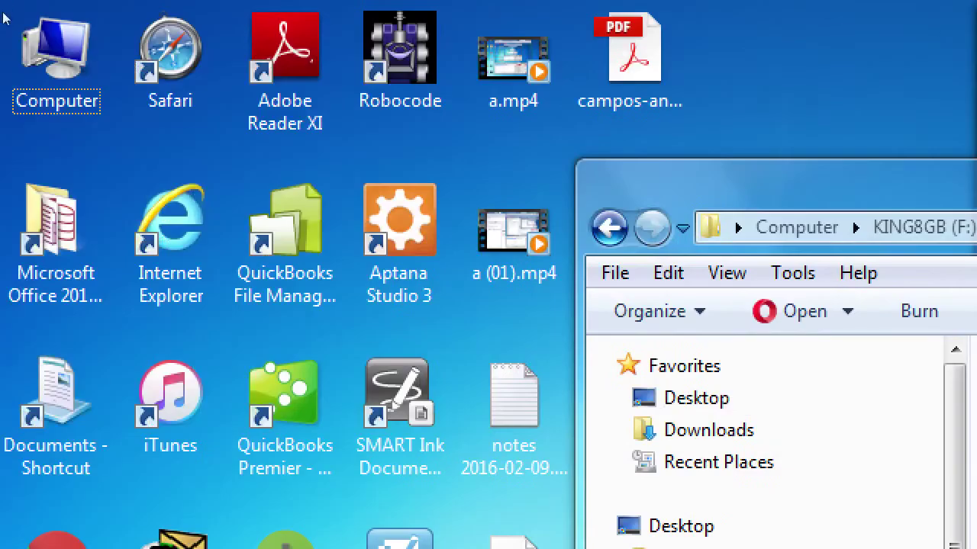
# Browse from Computer to the classroom data (Z:) network drive and open the instructor's Android I folder
pyautogui.click(19, 22)
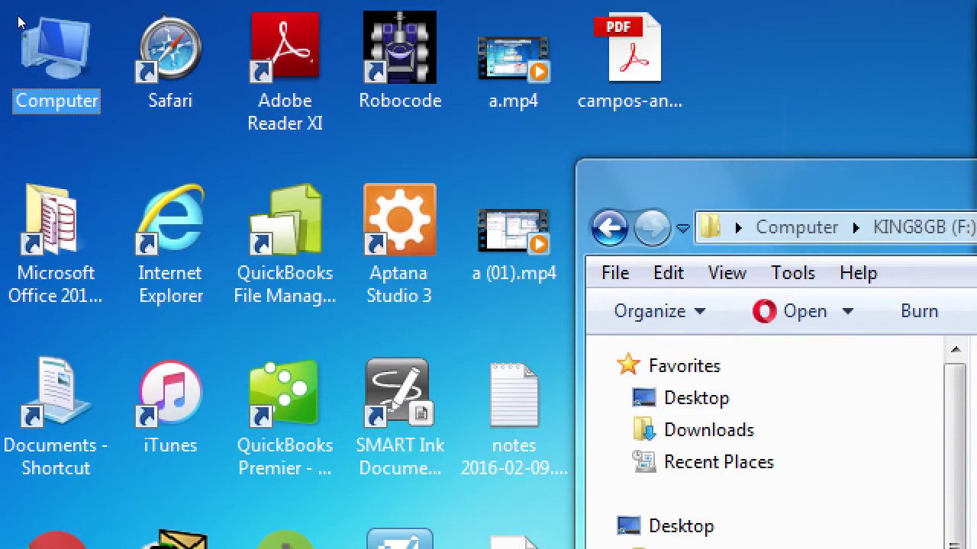
pyautogui.doubleClick(19, 21)
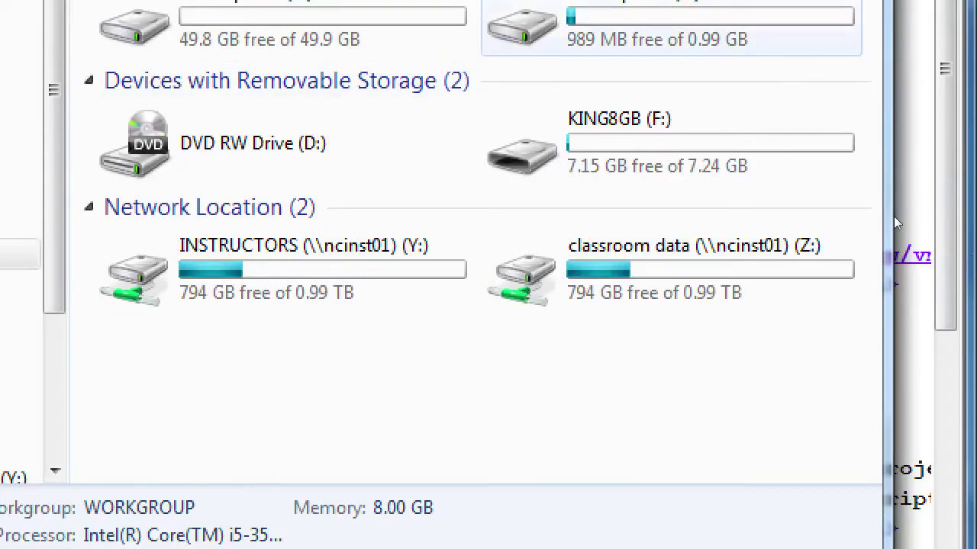
pyautogui.click(770, 170)
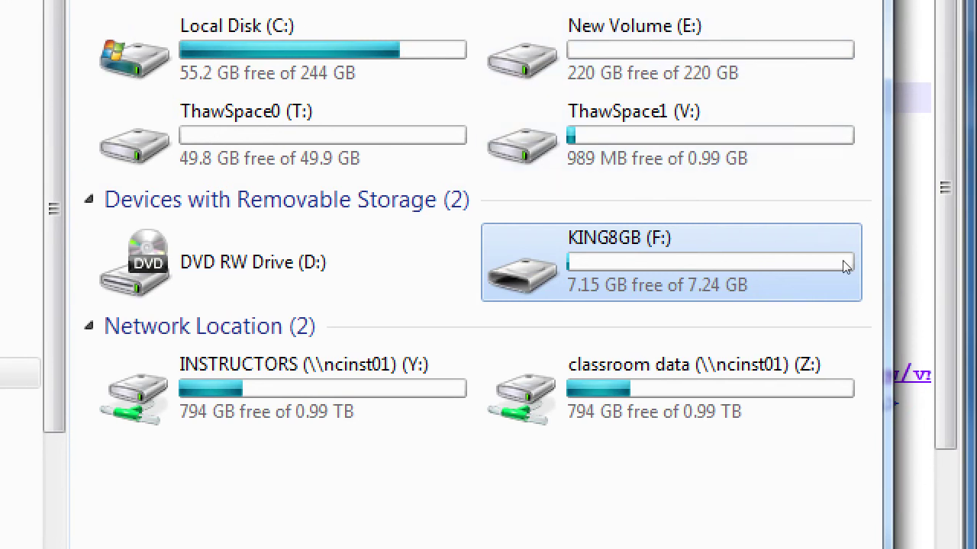
pyautogui.click(835, 325)
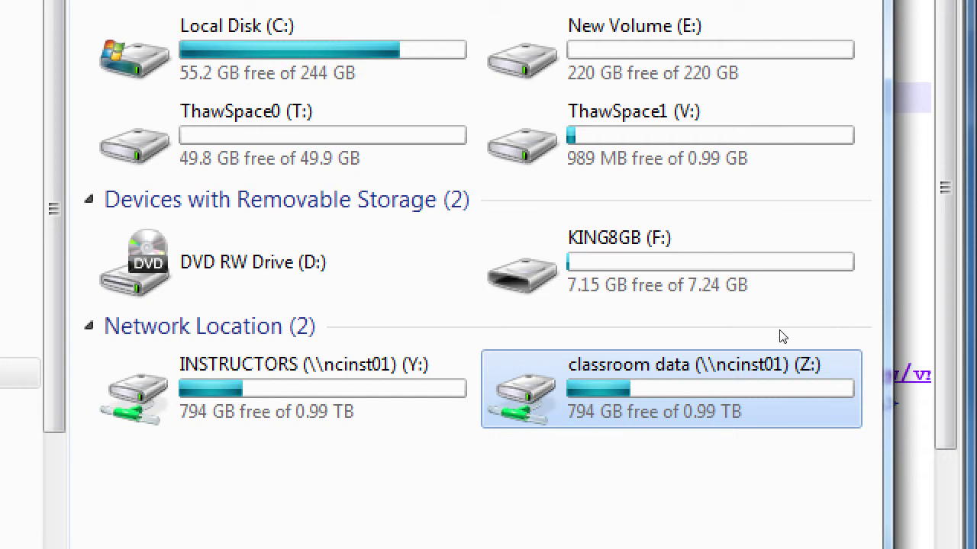
pyautogui.press('Return')
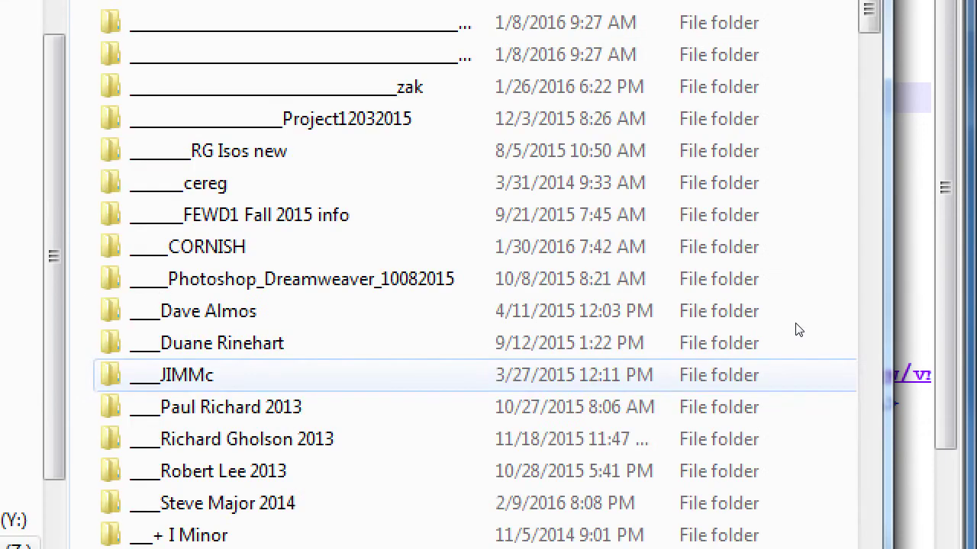
pyautogui.scroll(-5, 734, 316)
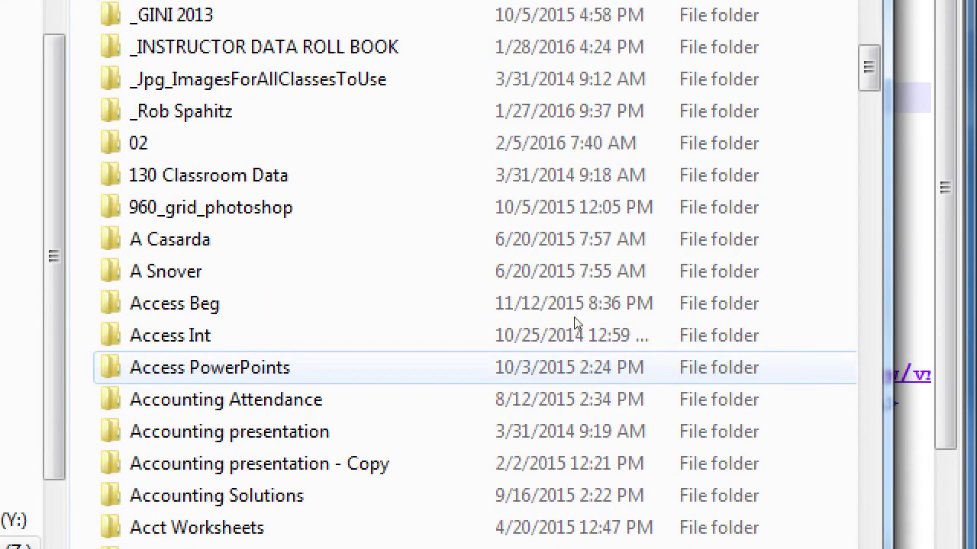
pyautogui.scroll(-6, 621, 338)
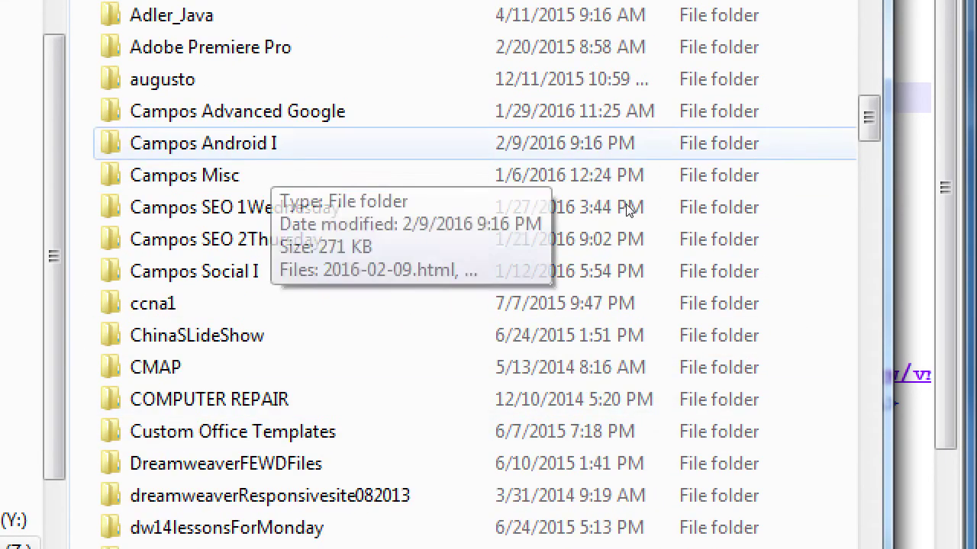
pyautogui.click(629, 143)
pyautogui.press('Return')
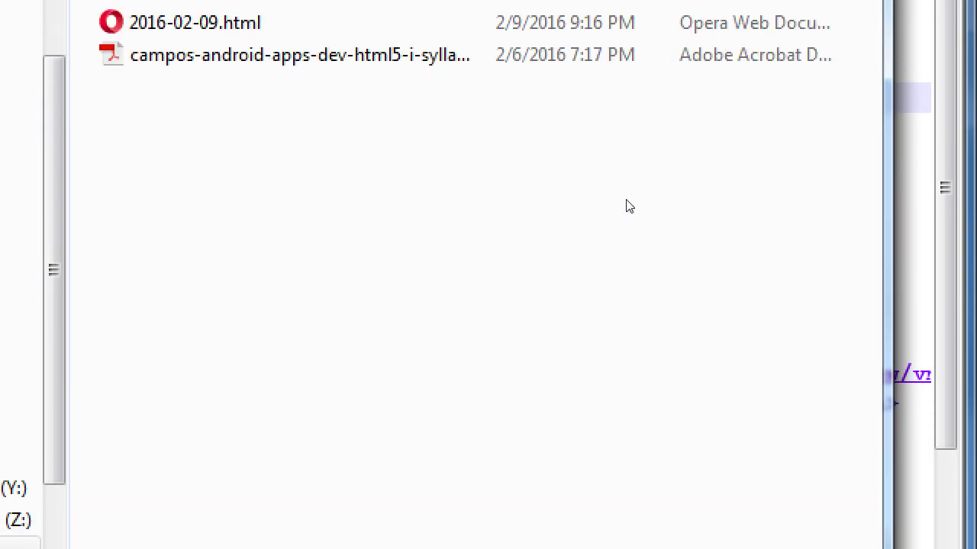
# Copy notes 2016-02-09.txt from the desktop into the Android I class folder, and check the desktop before returning to the folder
pyautogui.click(544, 140)
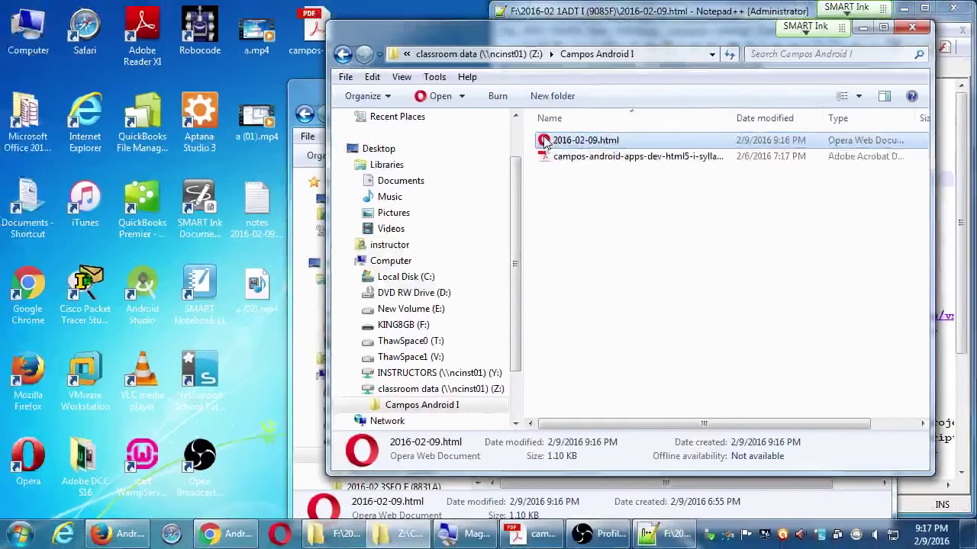
pyautogui.moveTo(256, 217); pyautogui.dragTo(630, 305)
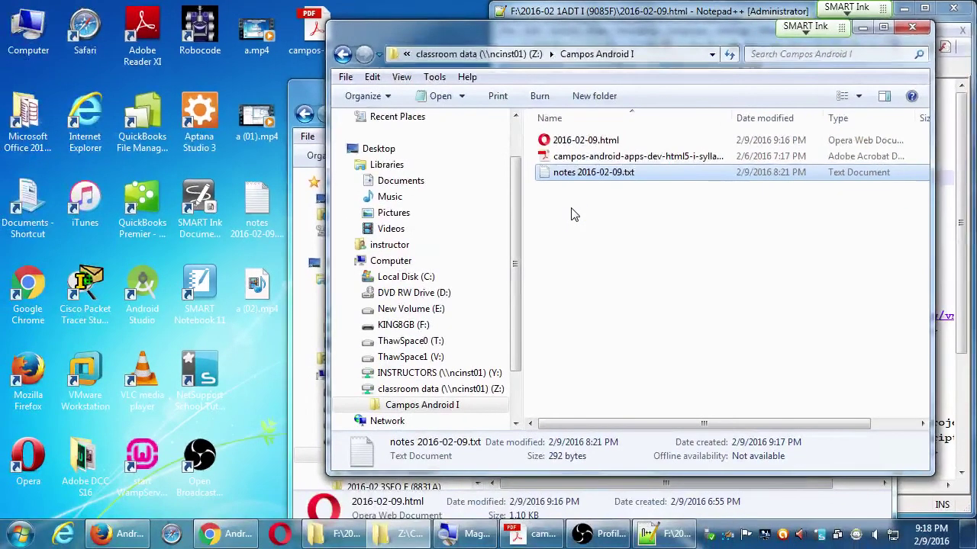
pyautogui.press('super+d')
pyautogui.click(488, 222)
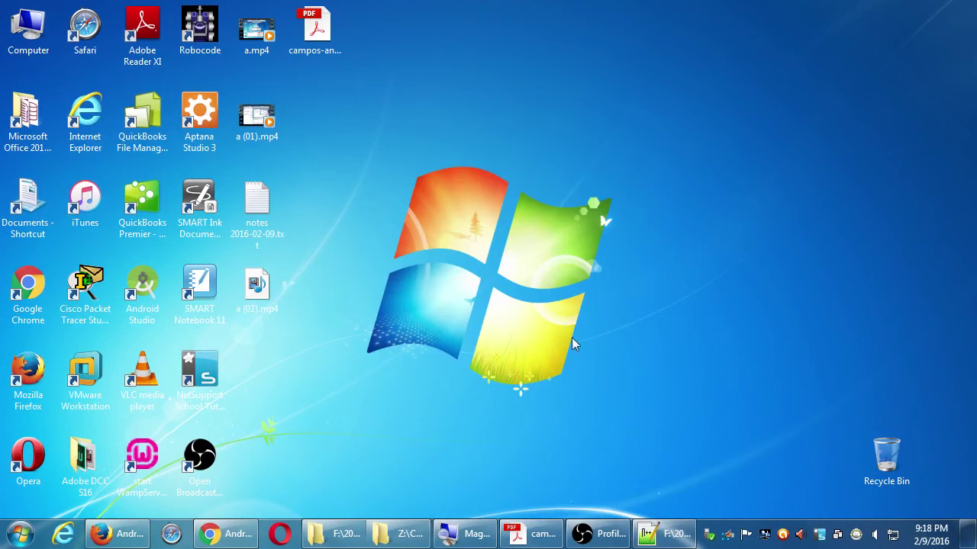
pyautogui.click(404, 534)
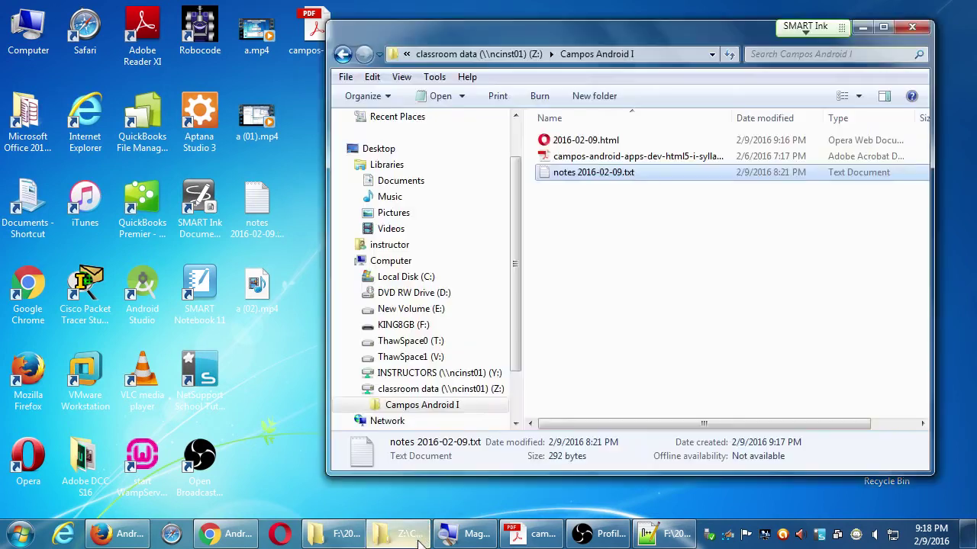
pyautogui.click(632, 286)
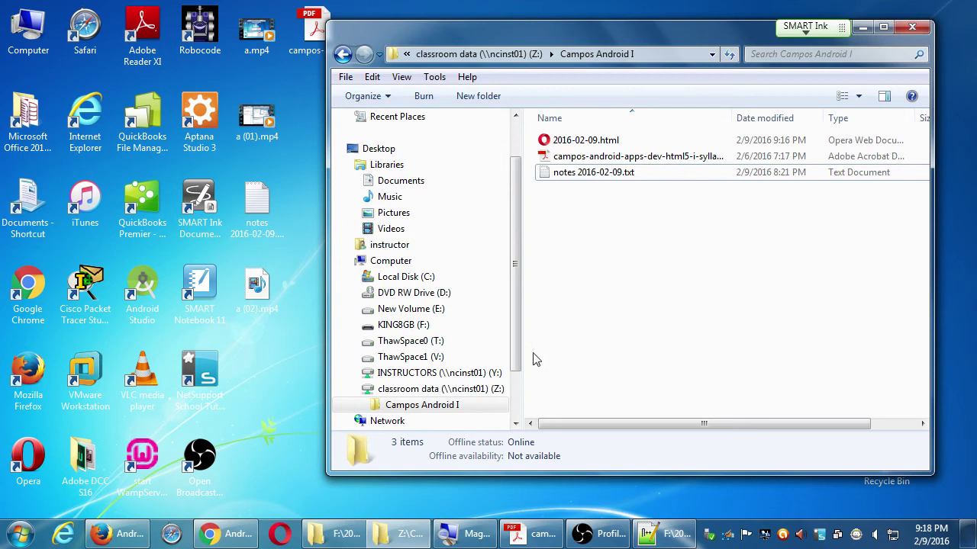
# Look up the Edit with Notepad++ option for 2016-02-09.html in the KING8GB (F:) class folder without opening the file
pyautogui.click(344, 541)
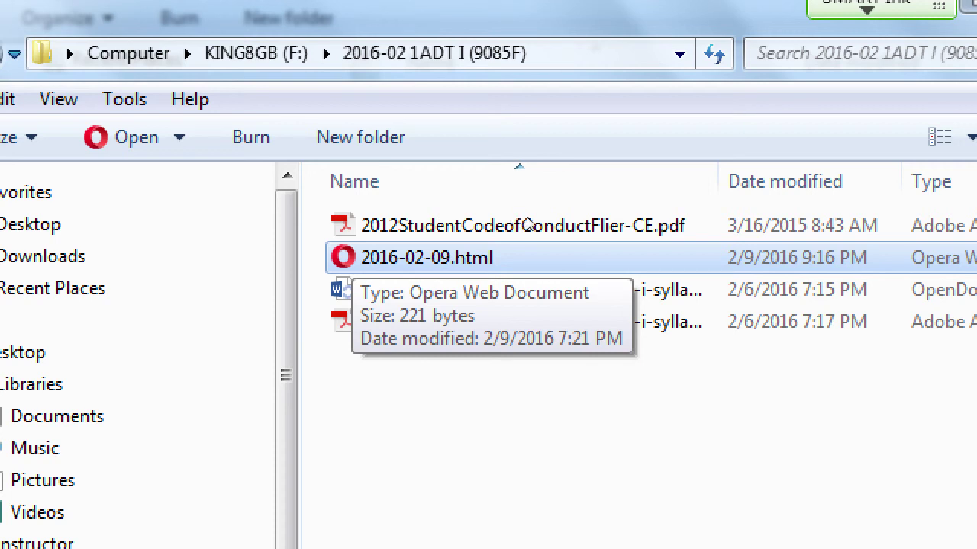
pyautogui.press('Menu')
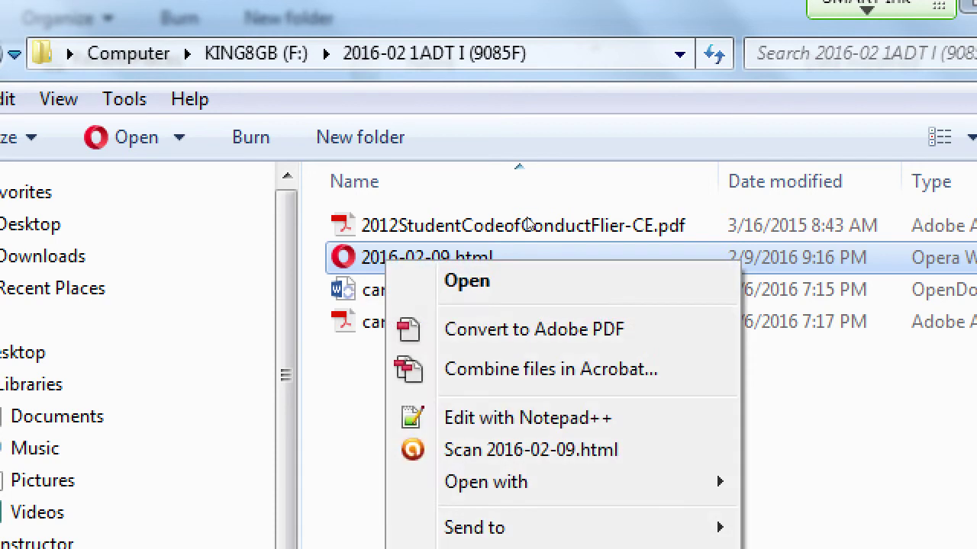
pyautogui.press('Down')
pyautogui.press('Down')
pyautogui.press('Down')
pyautogui.press('Down')
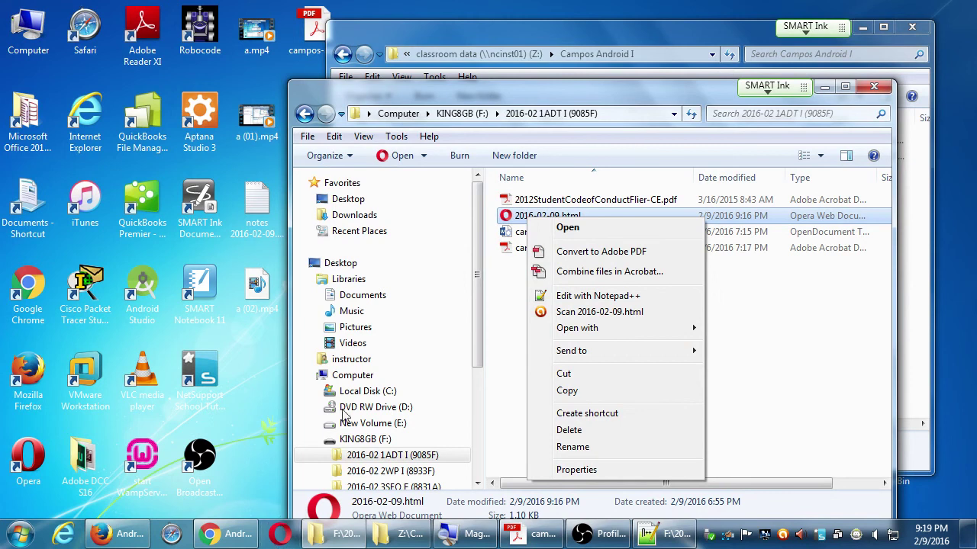
pyautogui.click(779, 322)
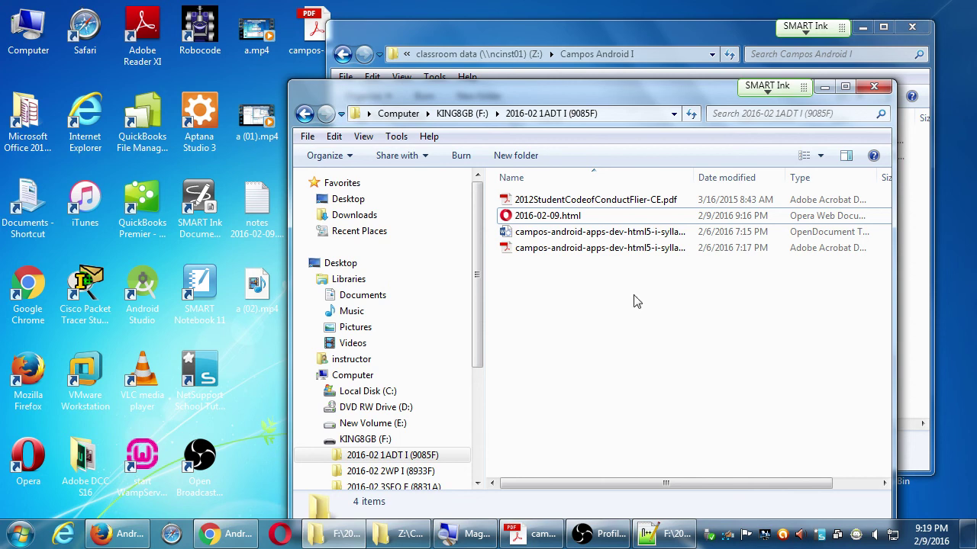
# Switch to Firefox, load vmcampos.com/sdce in a new tab, and continue to its mobile mySDCE site
pyautogui.click(119, 533)
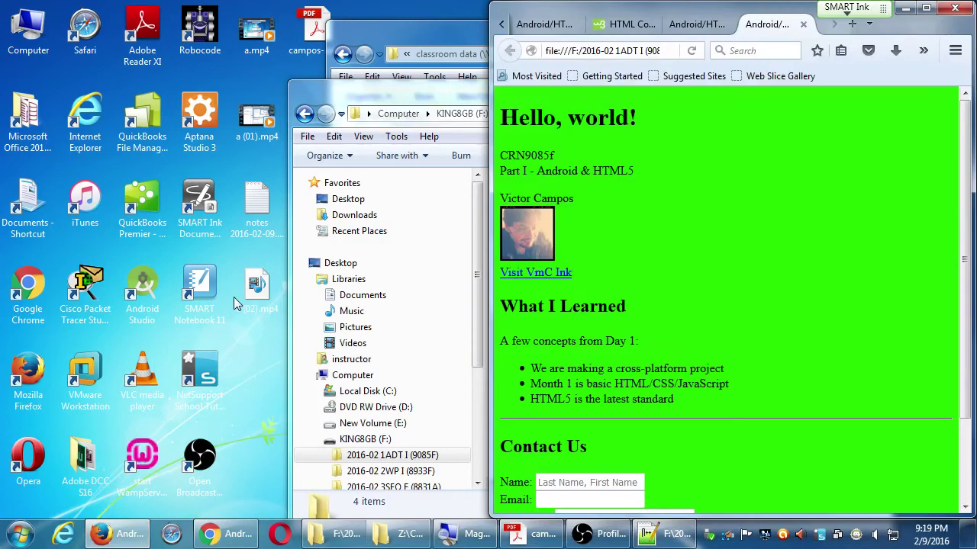
pyautogui.hotkey('ctrl', 't')
pyautogui.write('vmcampo')
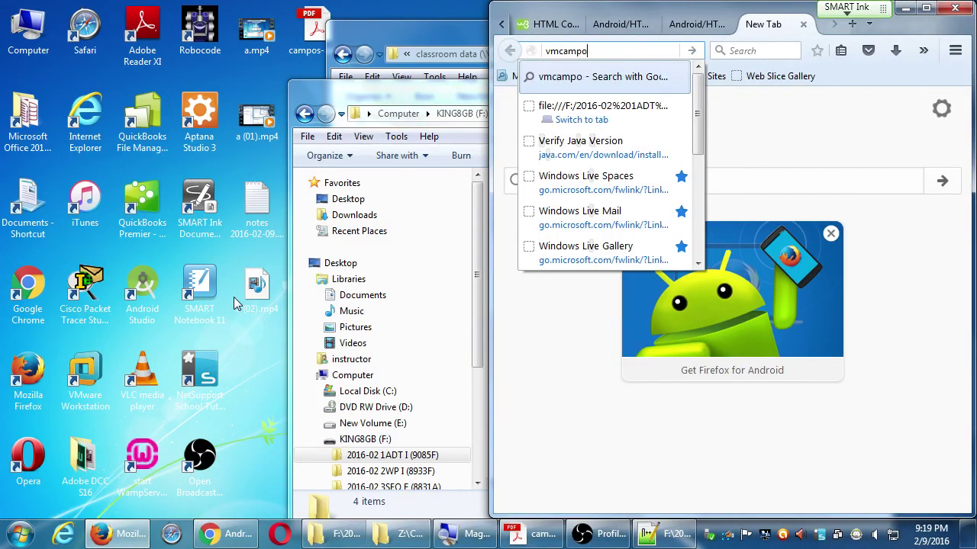
pyautogui.write('s.com/sdce')
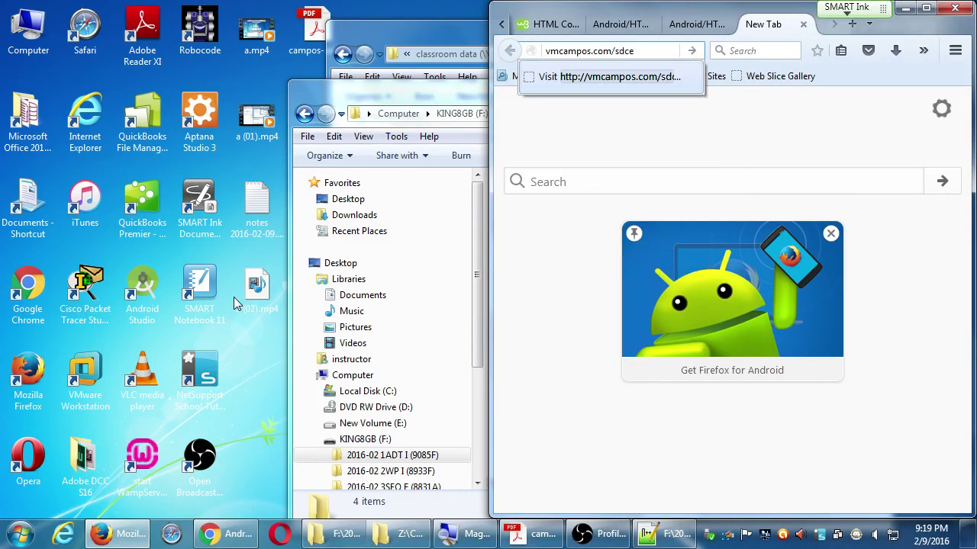
pyautogui.press('Return')
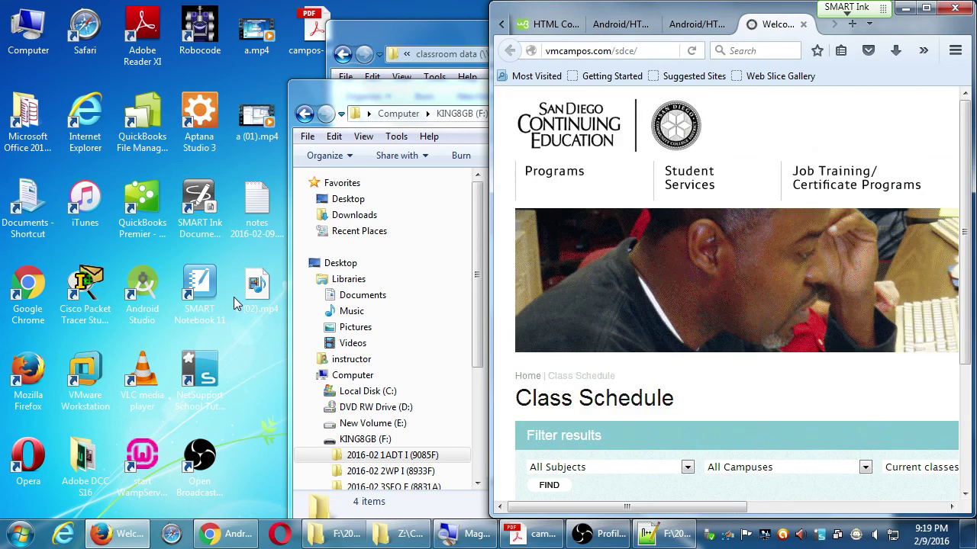
pyautogui.click(577, 321)
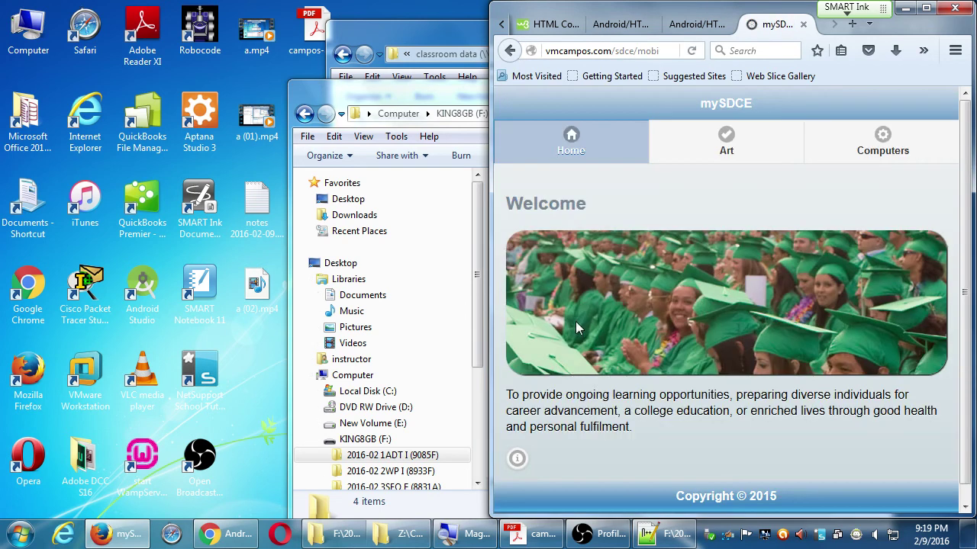
# Narrow the browser window to a phone-like width and view the basic computer classes page in the Computers section
pyautogui.moveTo(489, 423); pyautogui.dragTo(648, 404)
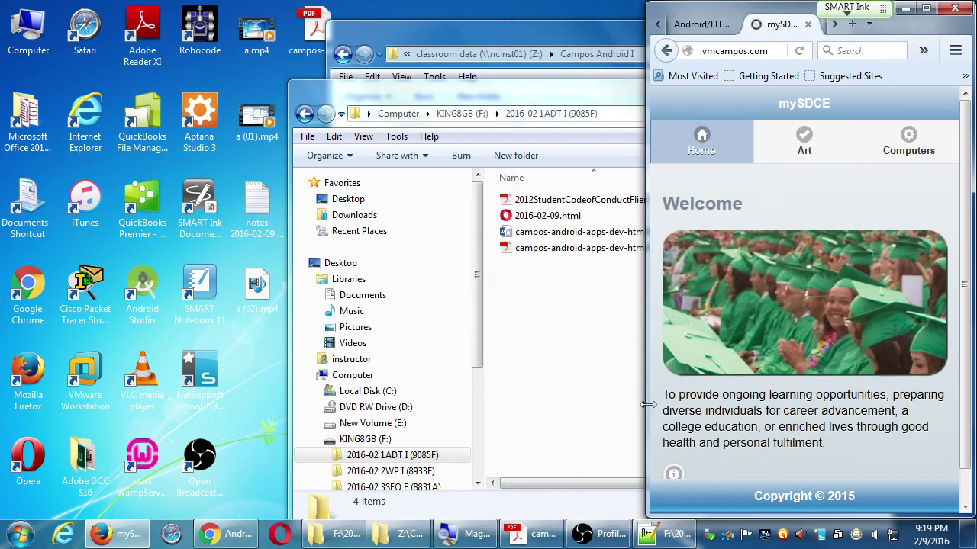
pyautogui.click(828, 135)
pyautogui.click(889, 147)
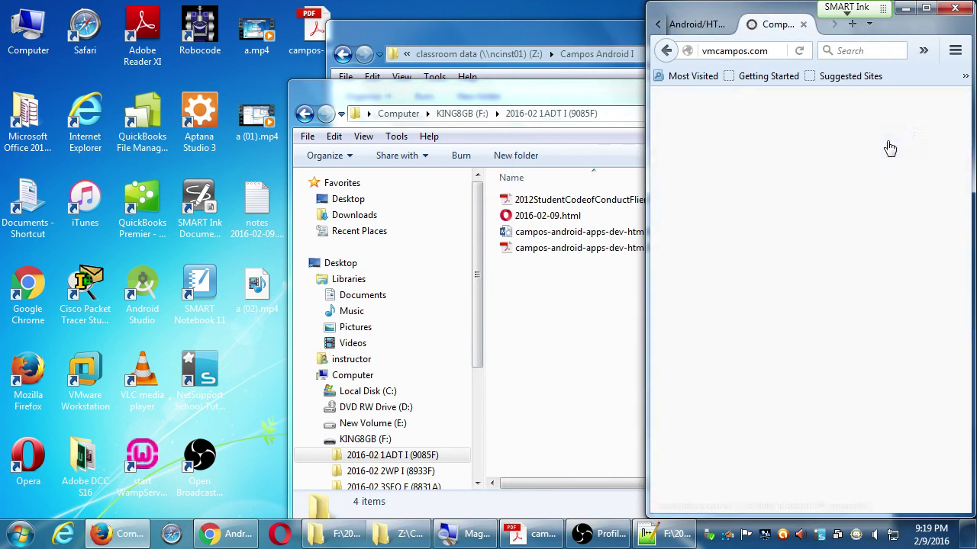
pyautogui.click(845, 283)
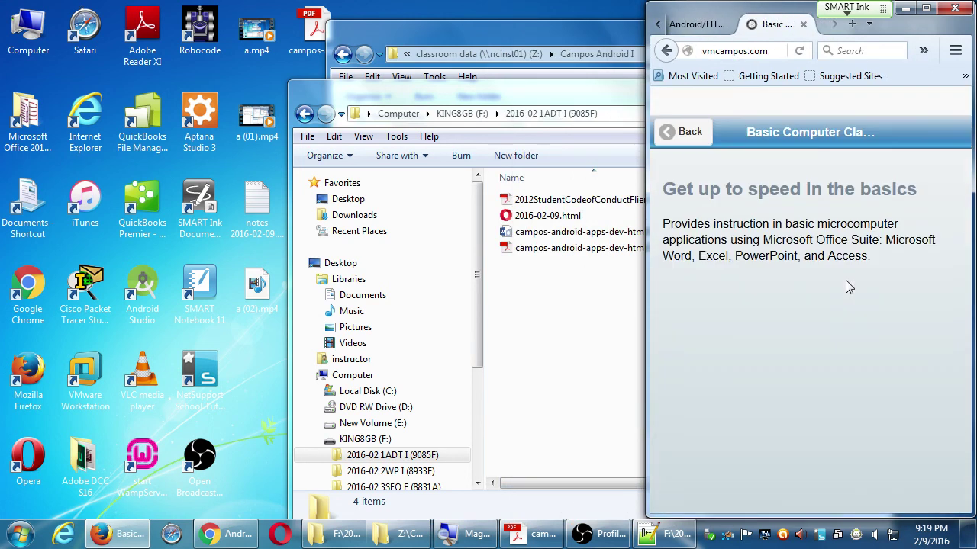